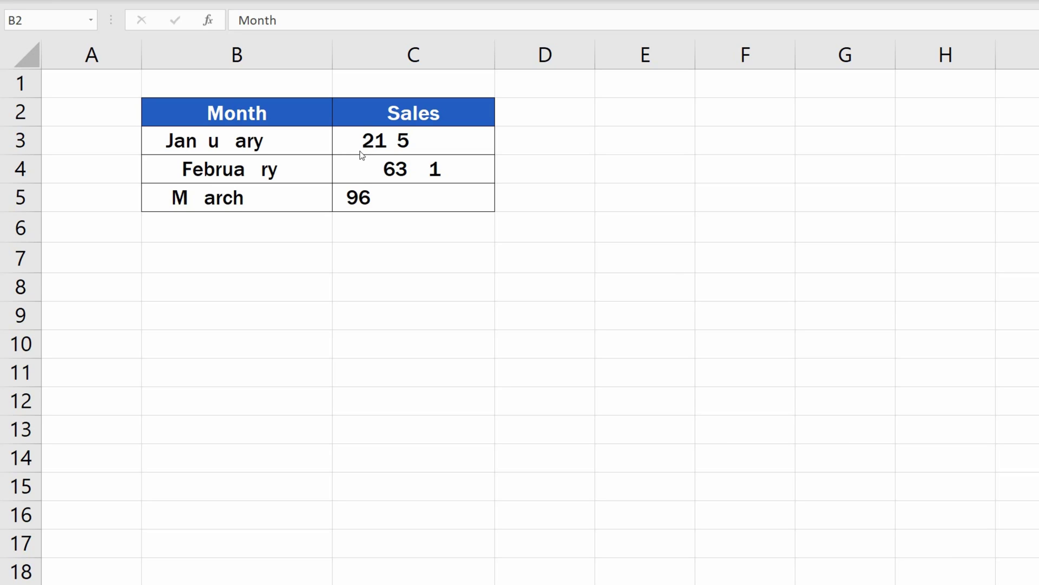
- Select cell B2 and open Find and Replace on its Replace tab
click(310, 117)
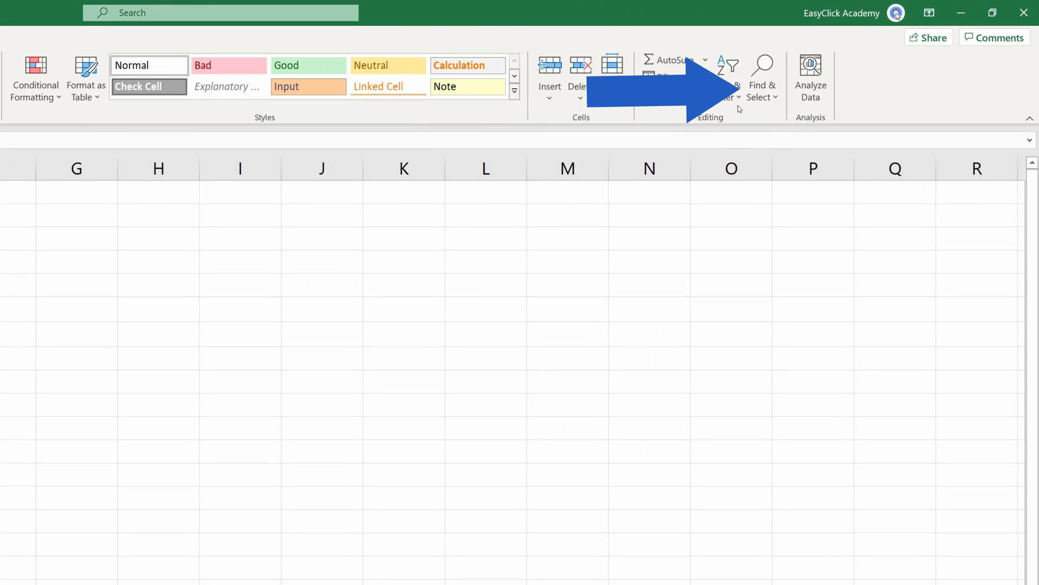
click(762, 90)
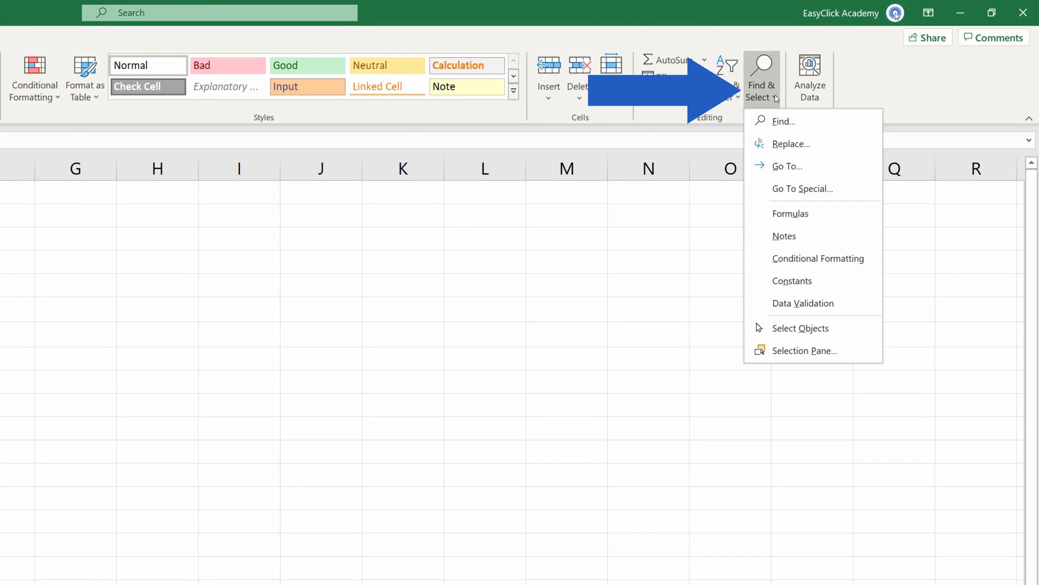
click(812, 145)
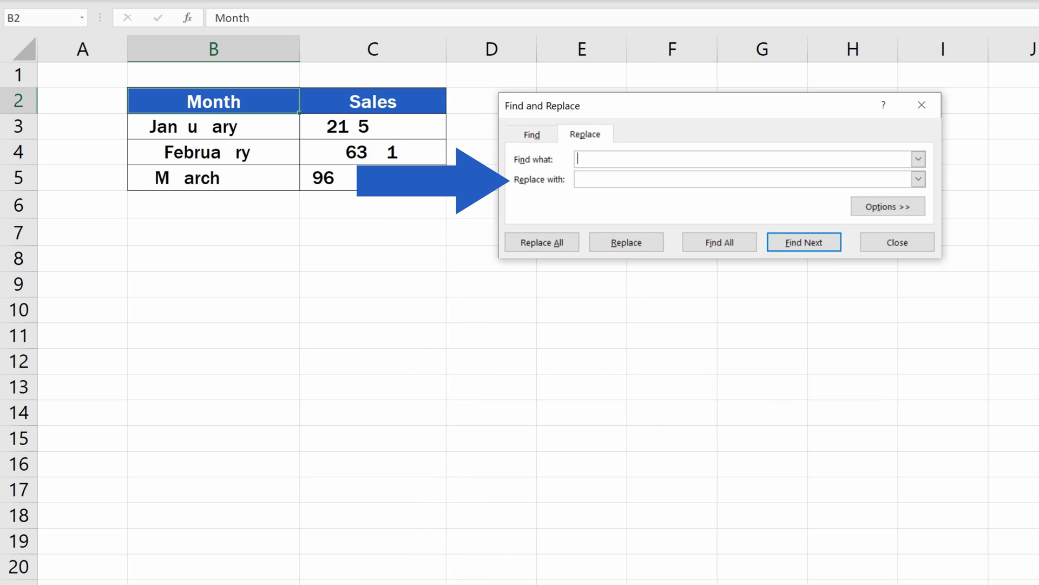
- Replace every space in the sheet with nothing, making 51 replacements in the Month and Sales table
click(1034, 362)
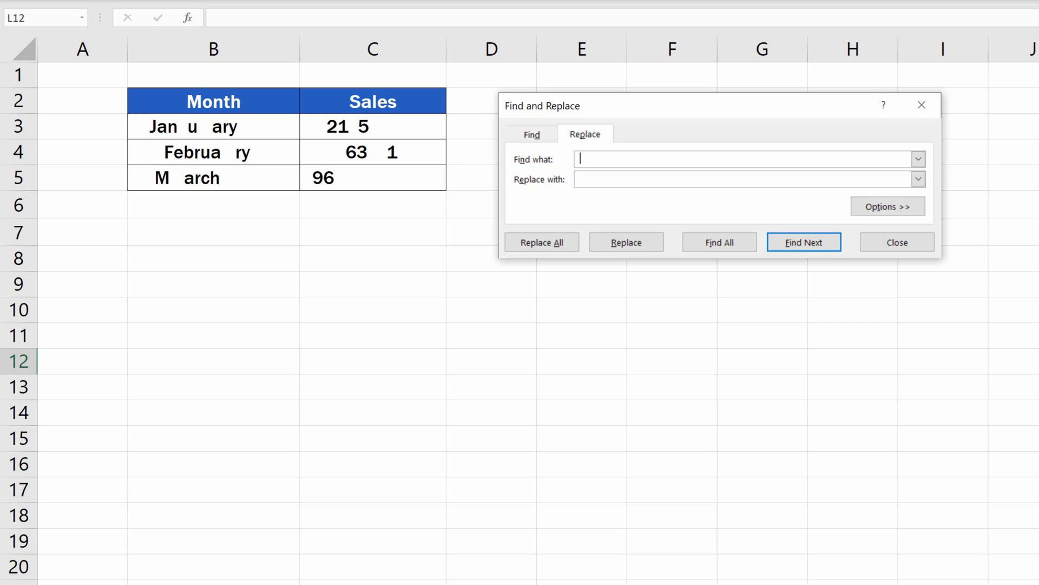
click(550, 248)
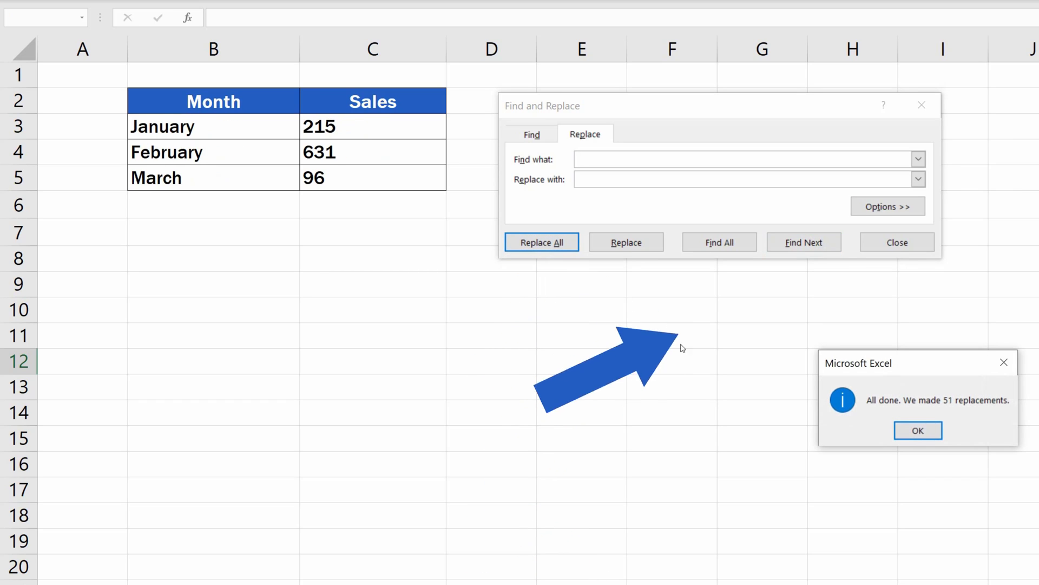
click(939, 434)
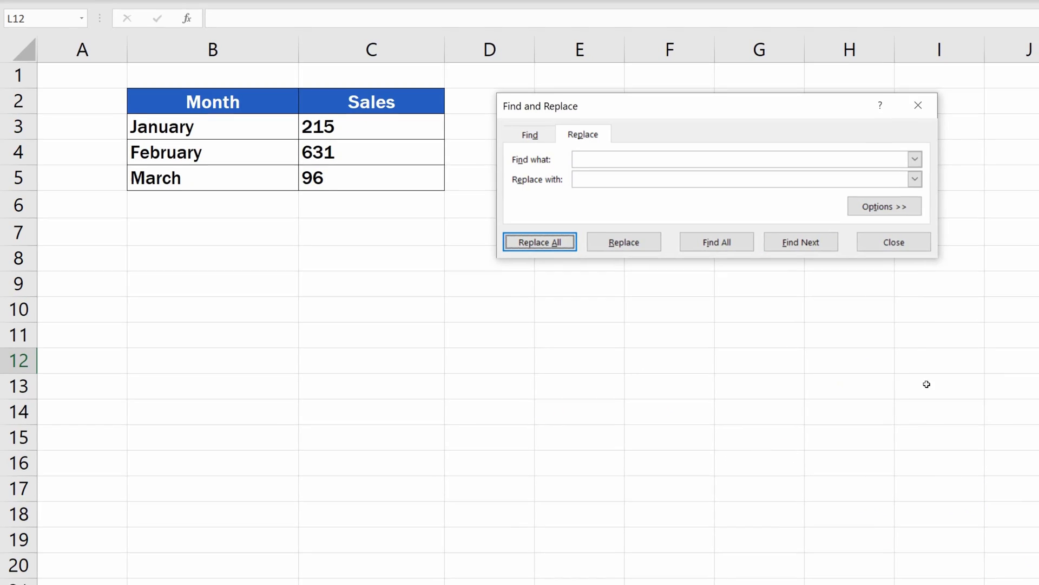
- Close Find and Replace, then run a Replace All of spaces on the Full Name sheet
click(898, 242)
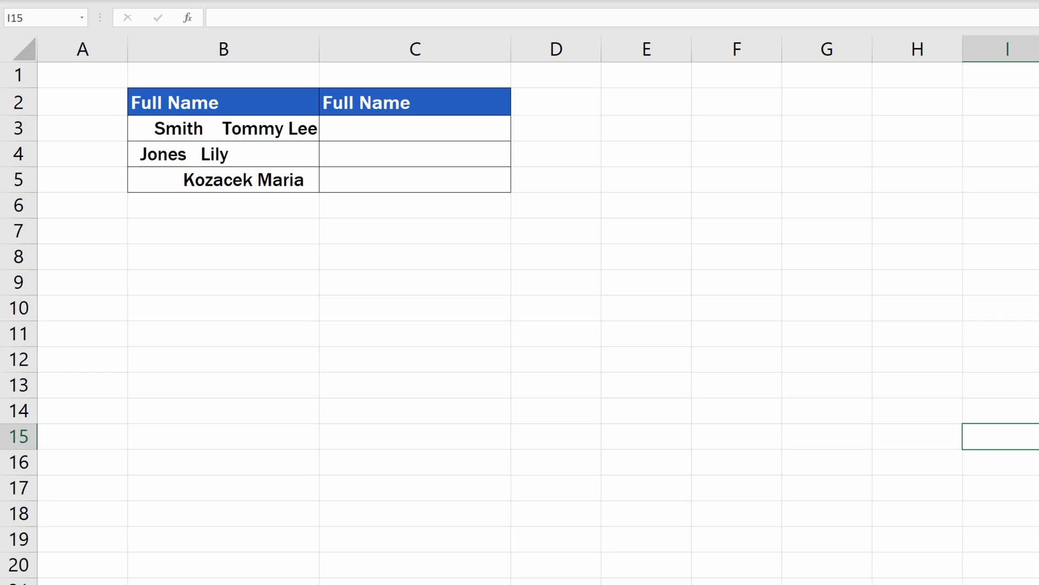
key(ctrl+h)
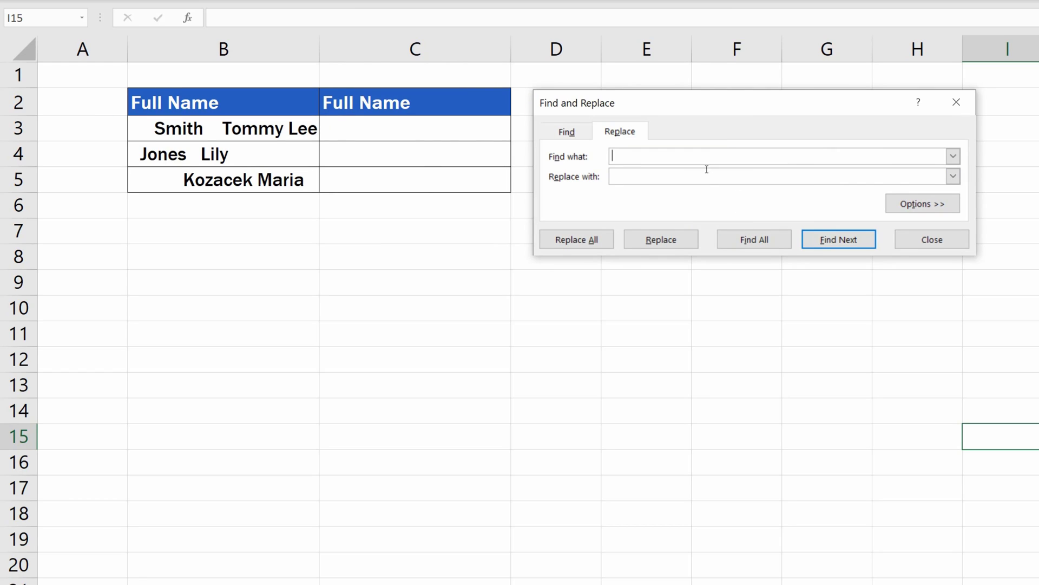
click(576, 239)
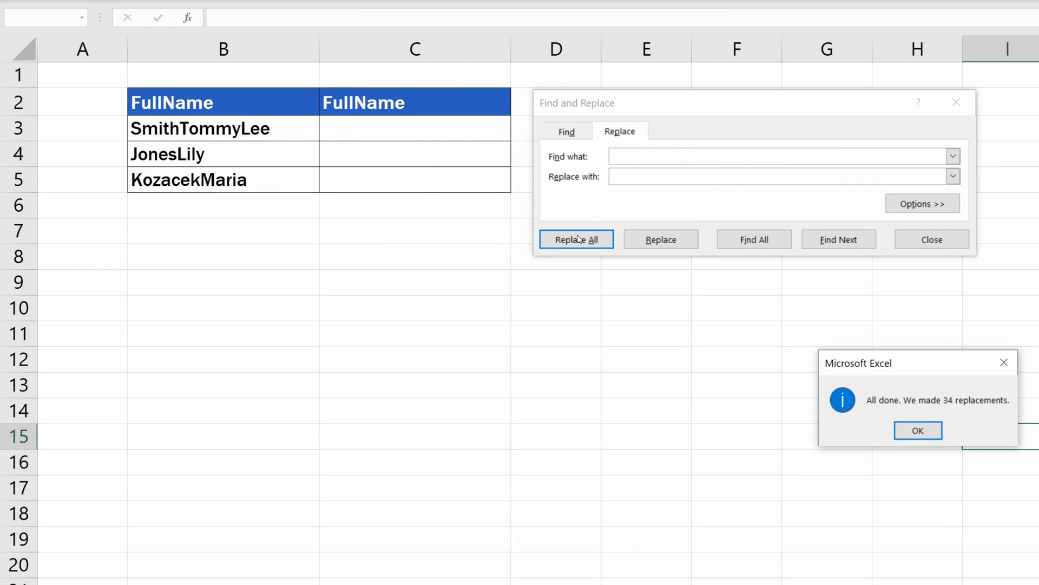
click(903, 430)
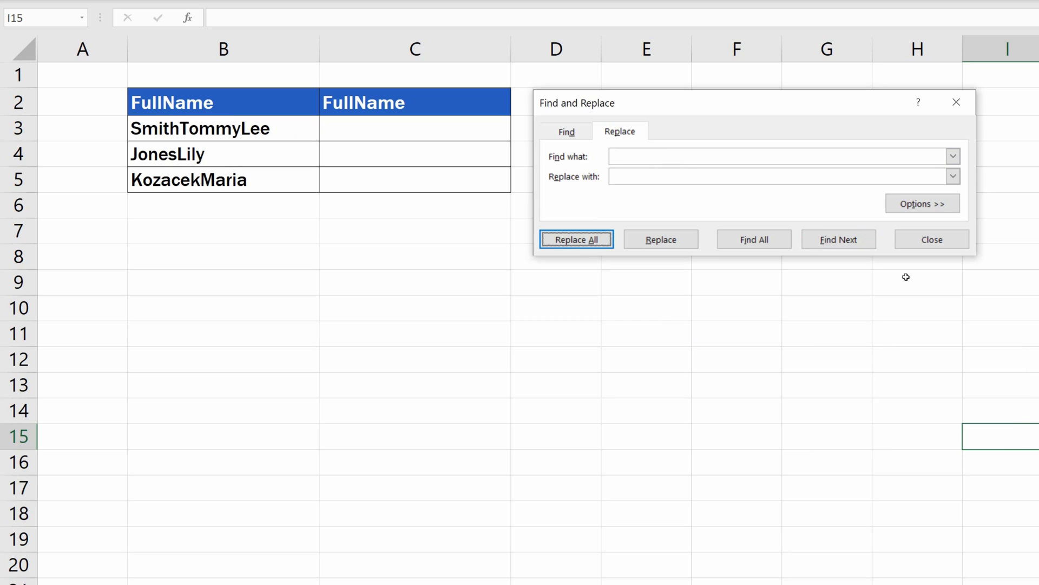
click(957, 103)
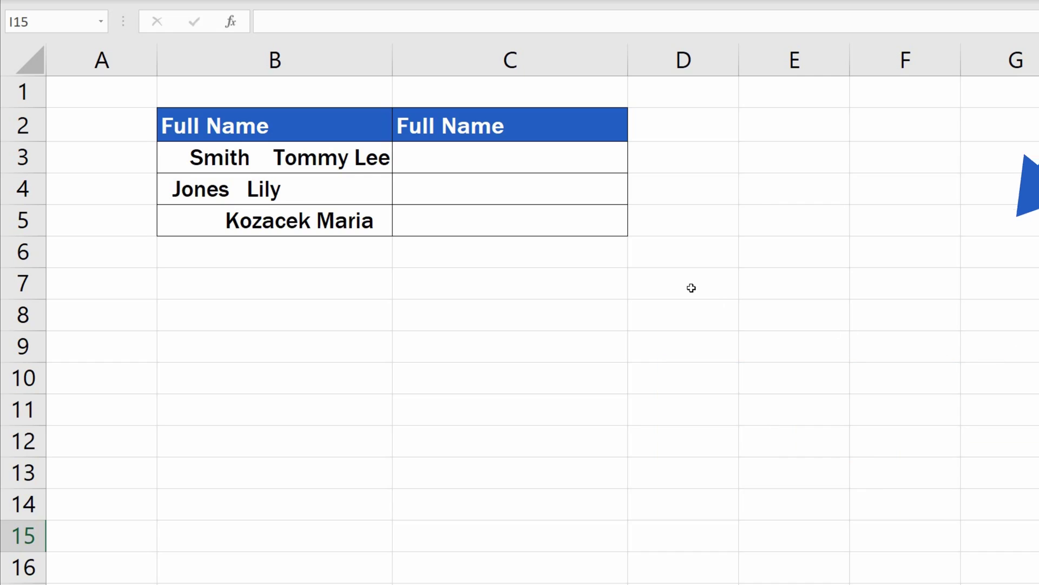
- Enter =TRIM(B3) in C3 and fill it down to C5
click(538, 163)
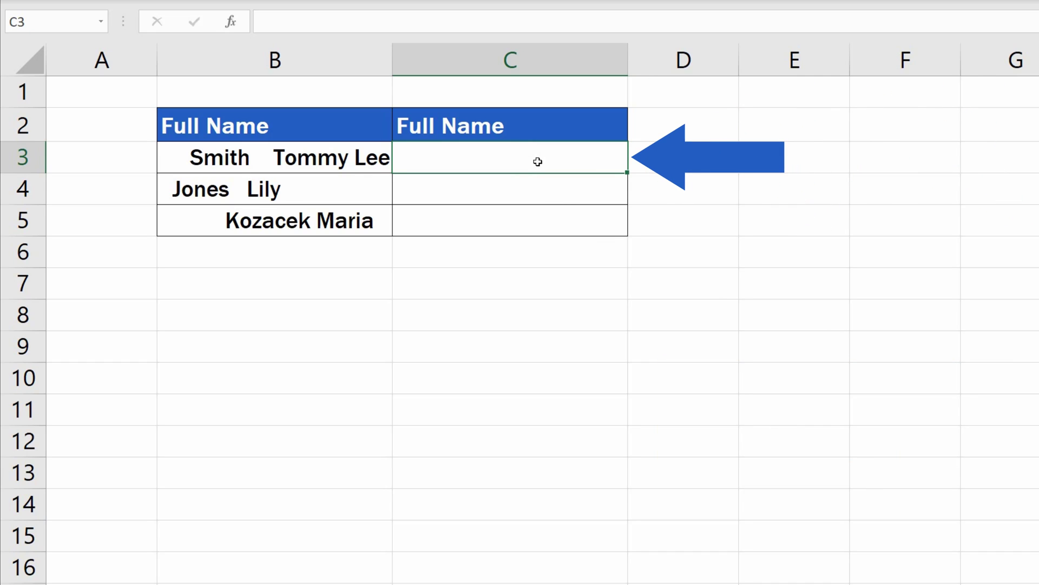
text(=)
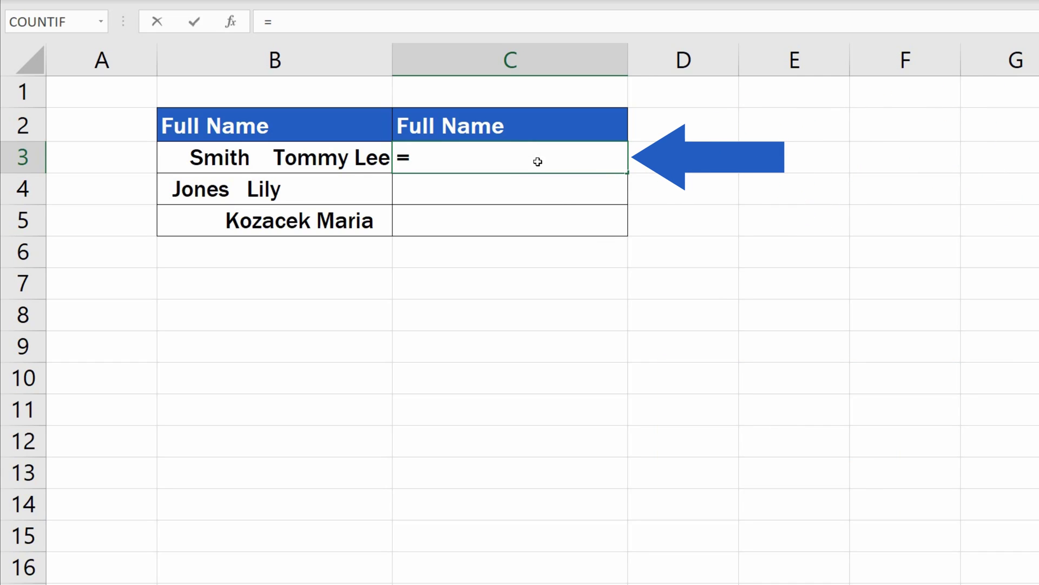
text(TRIM()
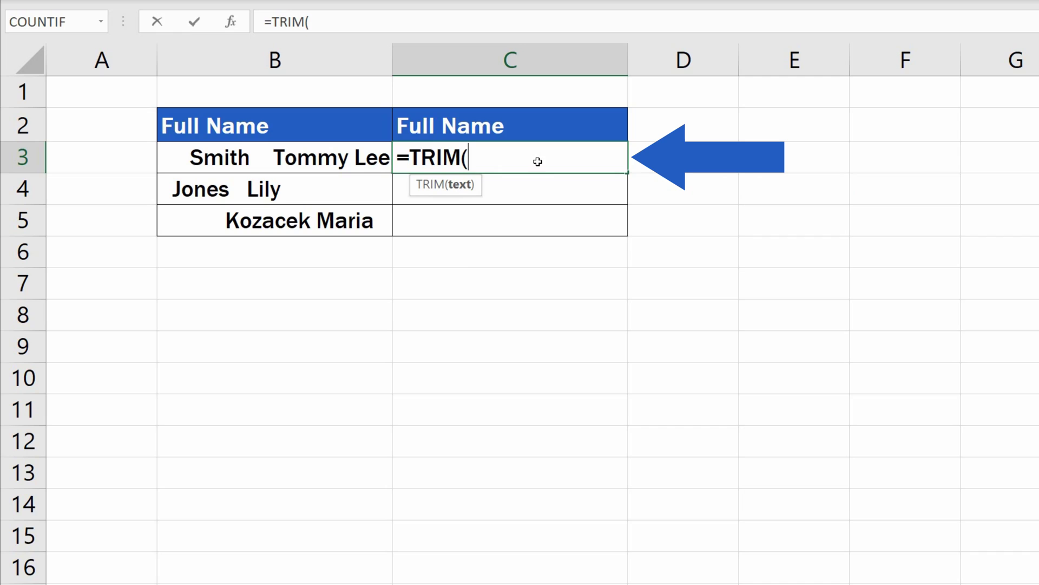
click(325, 156)
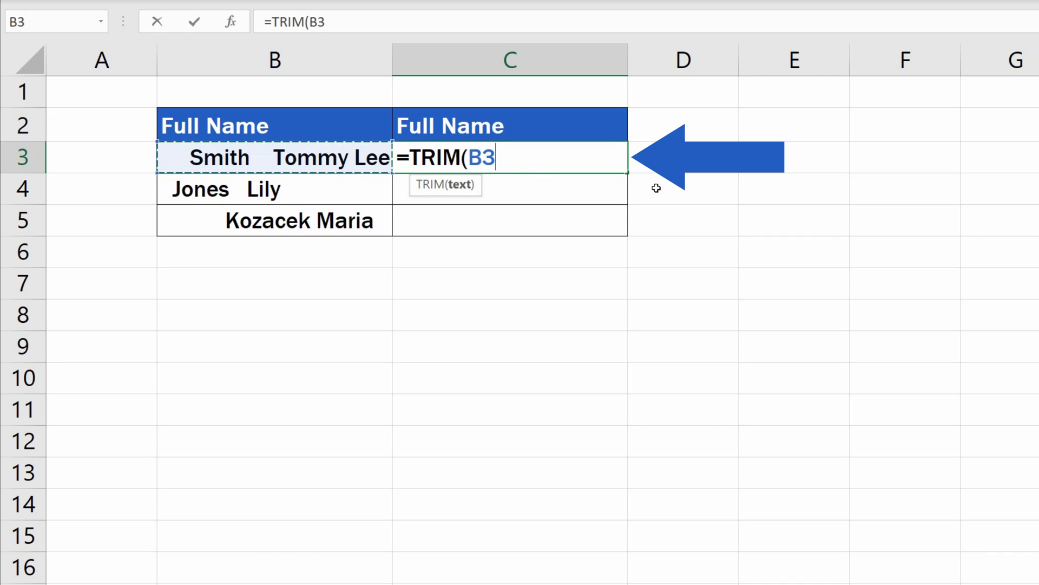
text())
key(Return)
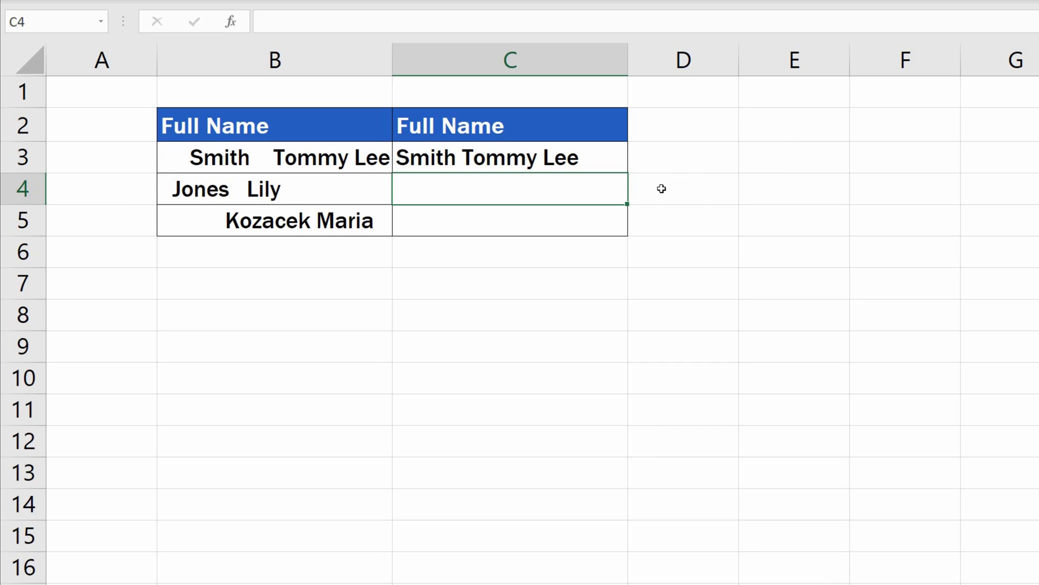
click(600, 160)
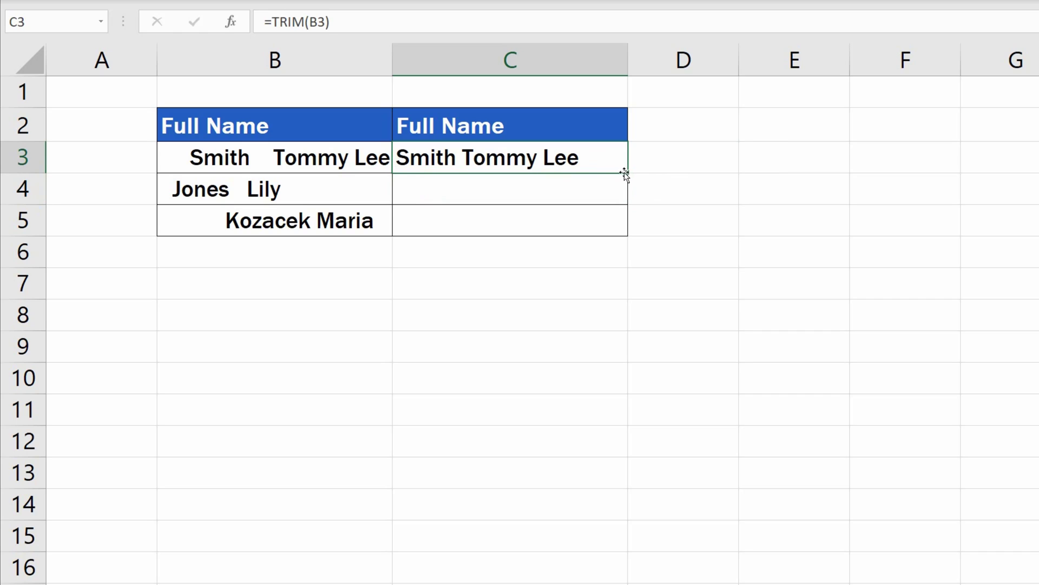
drag(626, 173, 630, 236)
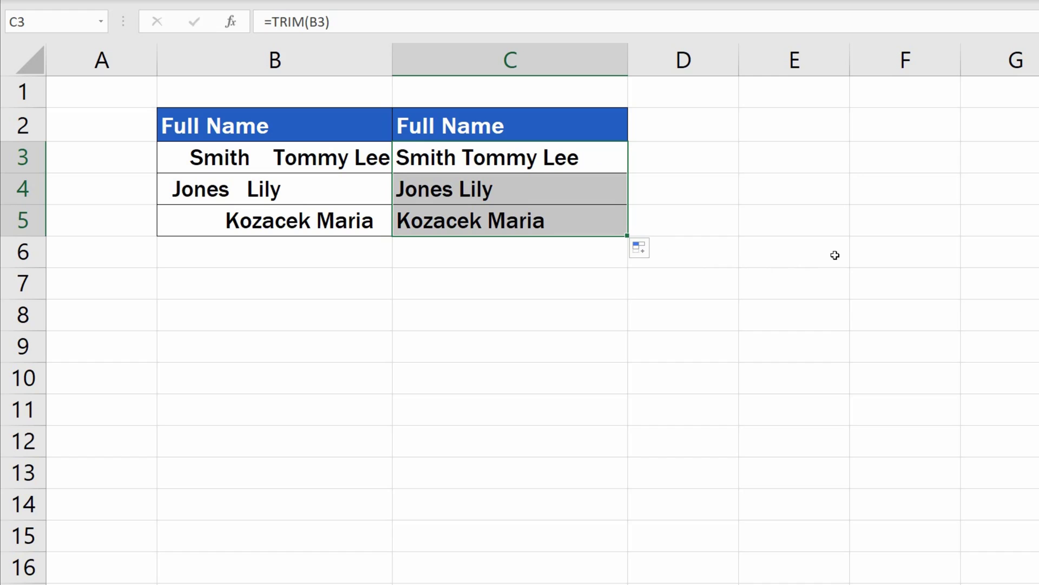
click(835, 255)
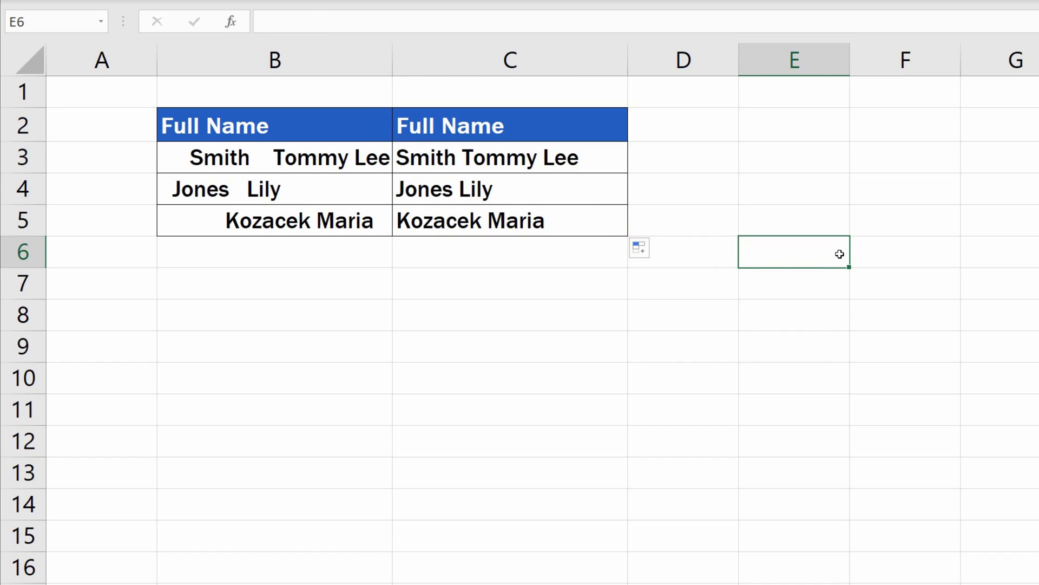
- Copy the TRIM formulas in C3:C5 and paste them over the names starting at B3
drag(612, 171, 602, 223)
right_click(602, 224)
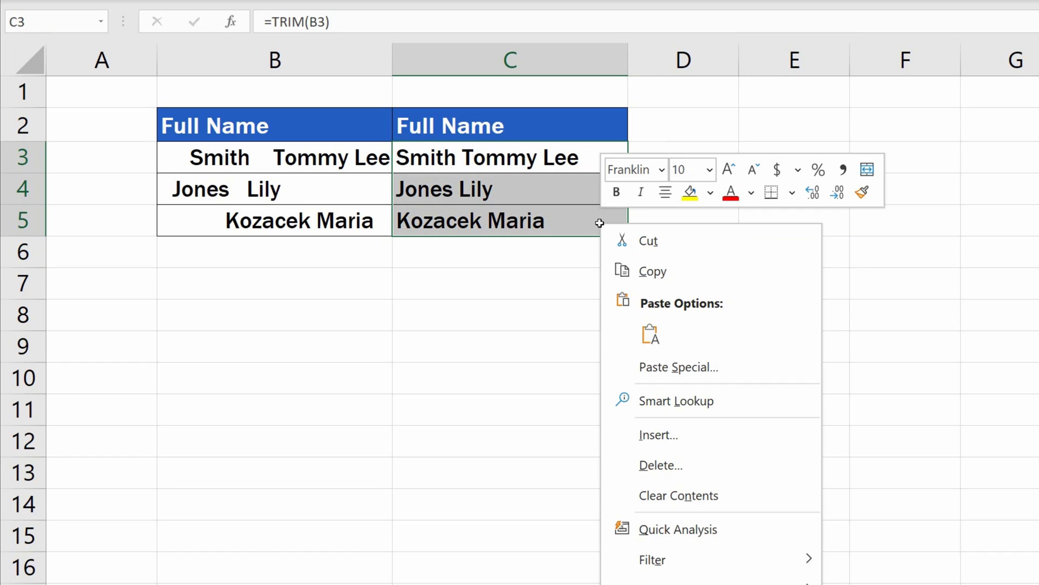
click(666, 272)
click(178, 161)
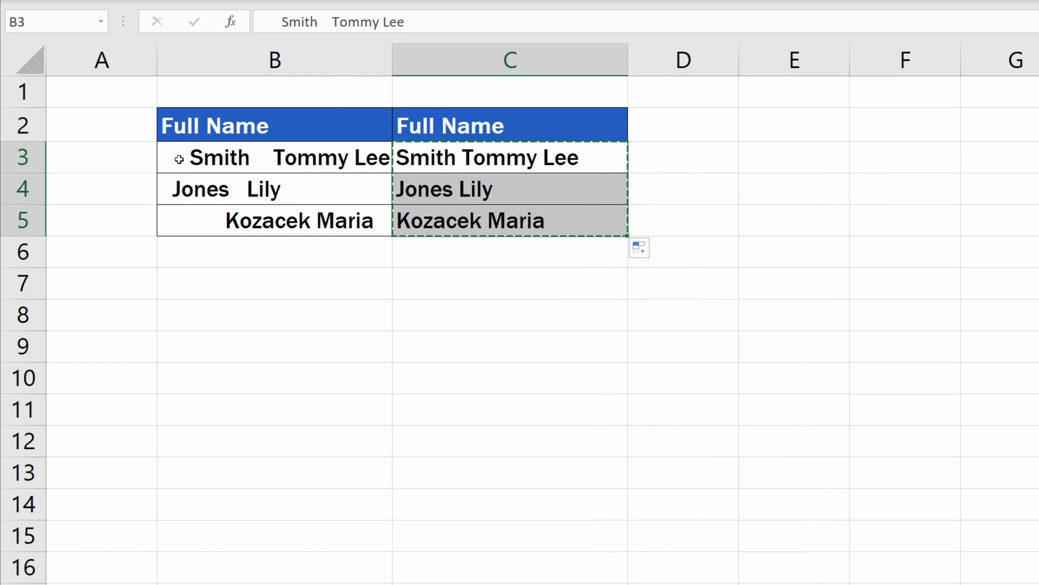
key(ctrl+v)
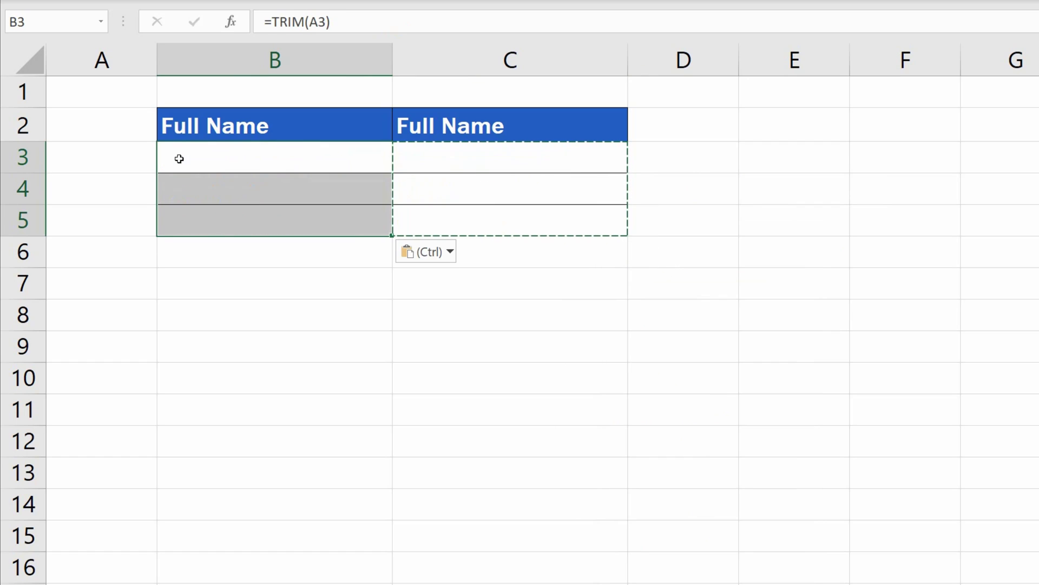
click(364, 344)
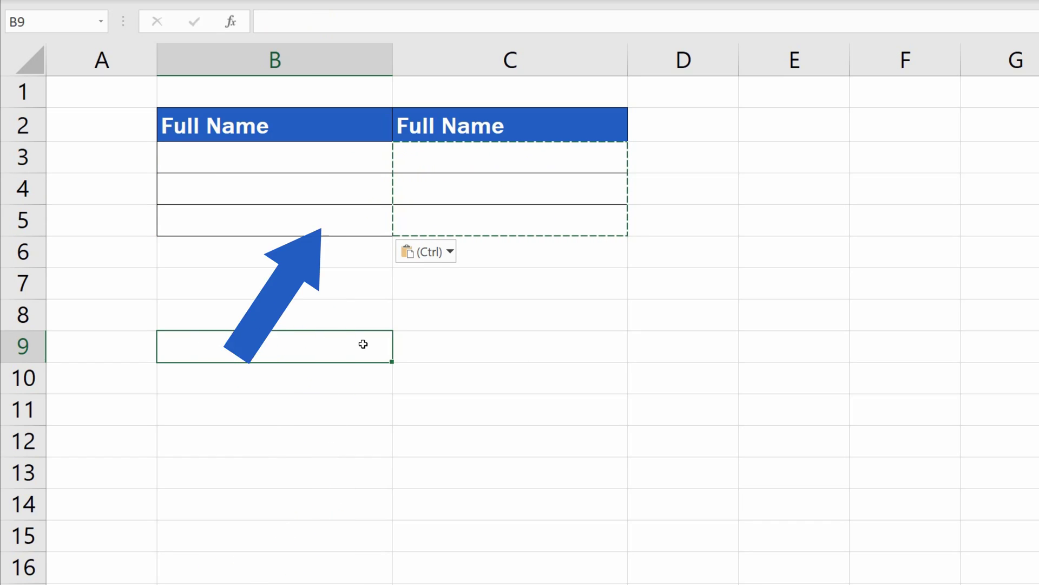
- Inspect B3 through B5, which now hold =TRIM(A3) to =TRIM(A5)
click(341, 160)
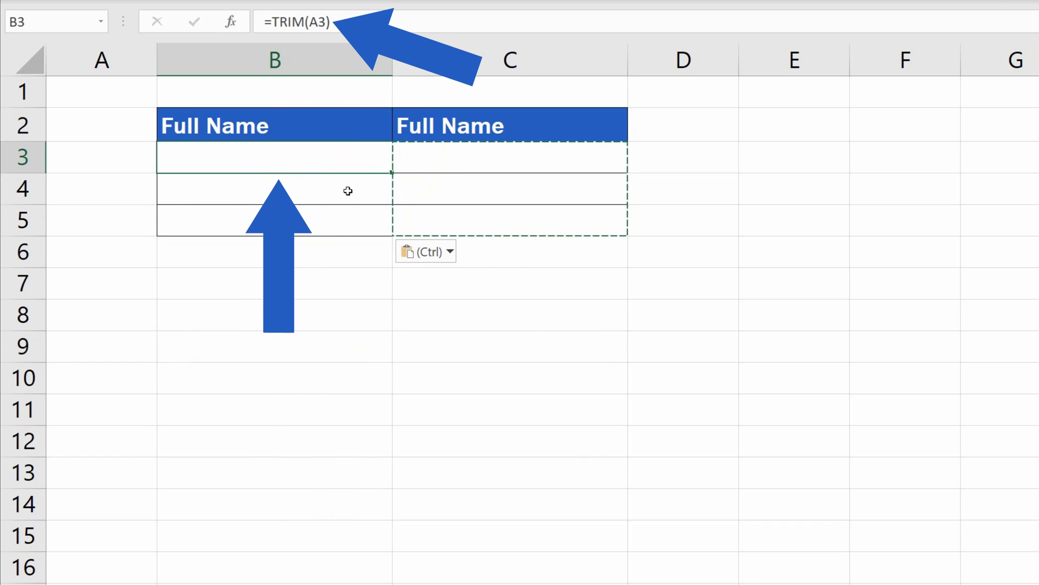
click(345, 193)
click(340, 219)
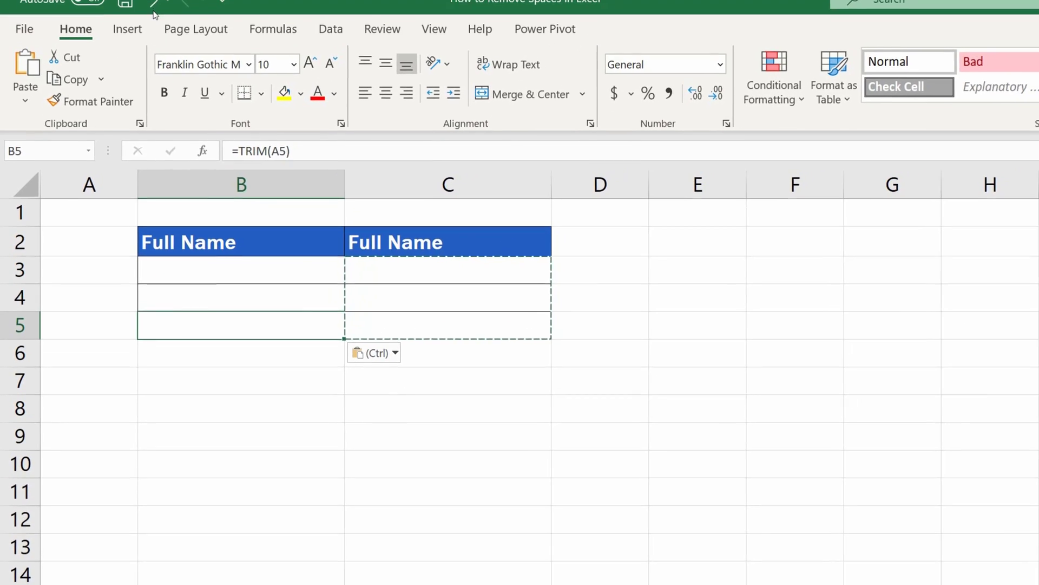
- Undo the formula paste into column B and cancel the pending copy
click(149, 17)
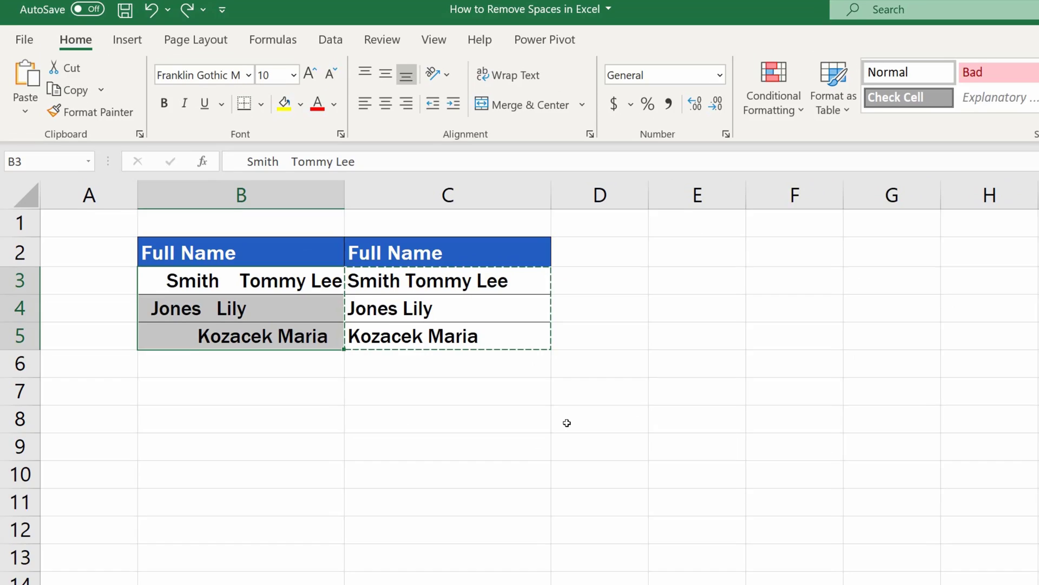
click(605, 425)
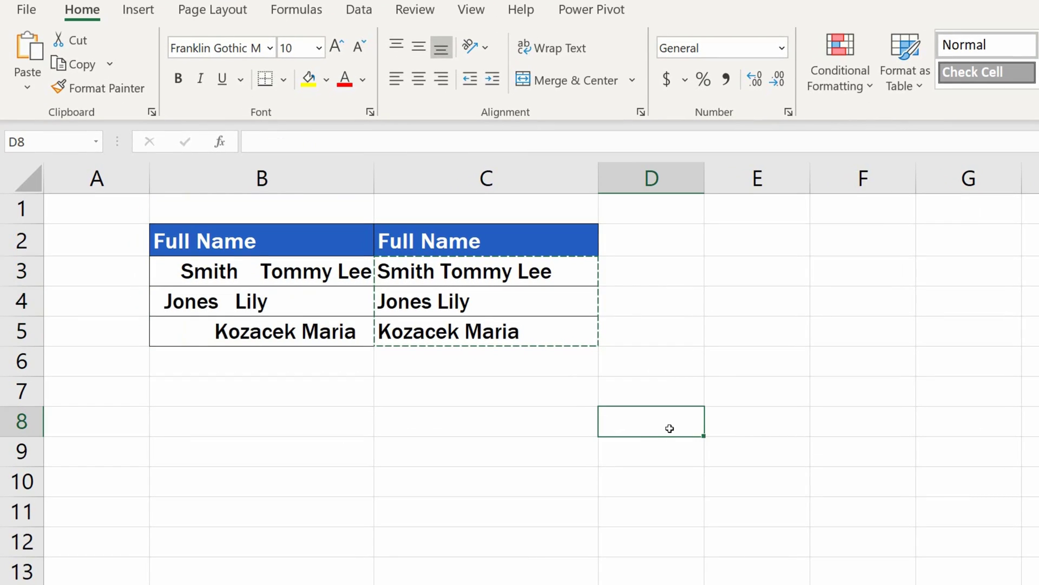
key(Escape)
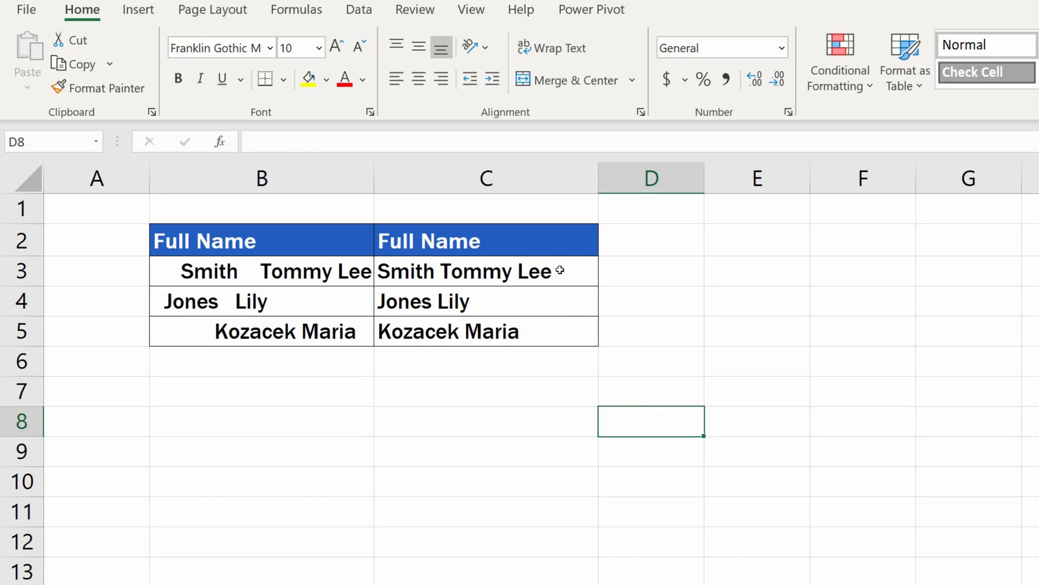
- Copy the trimmed names in C3:C5 and paste them into B3 as values only
drag(560, 270, 560, 332)
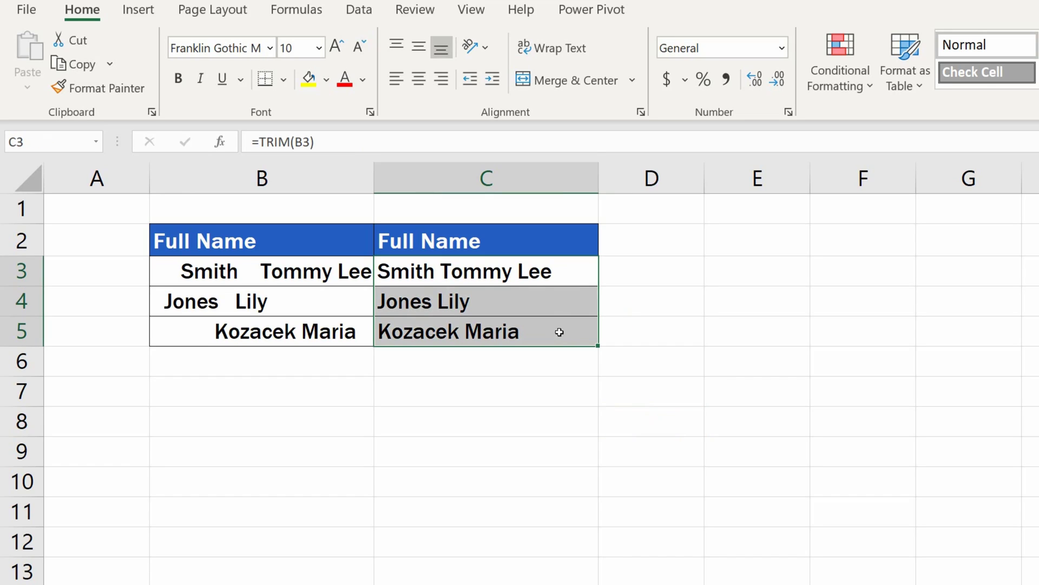
right_click(545, 299)
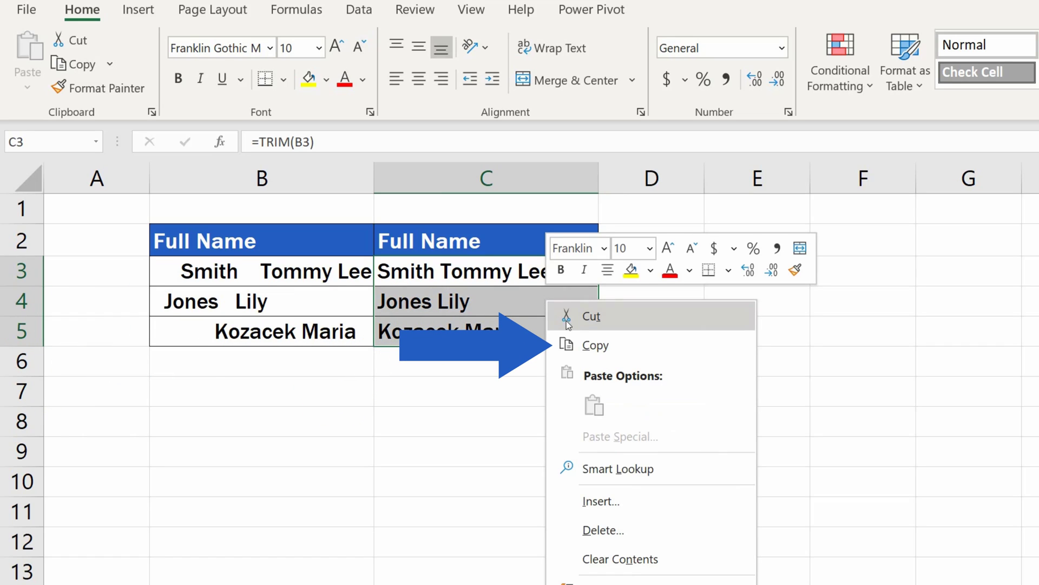
click(601, 348)
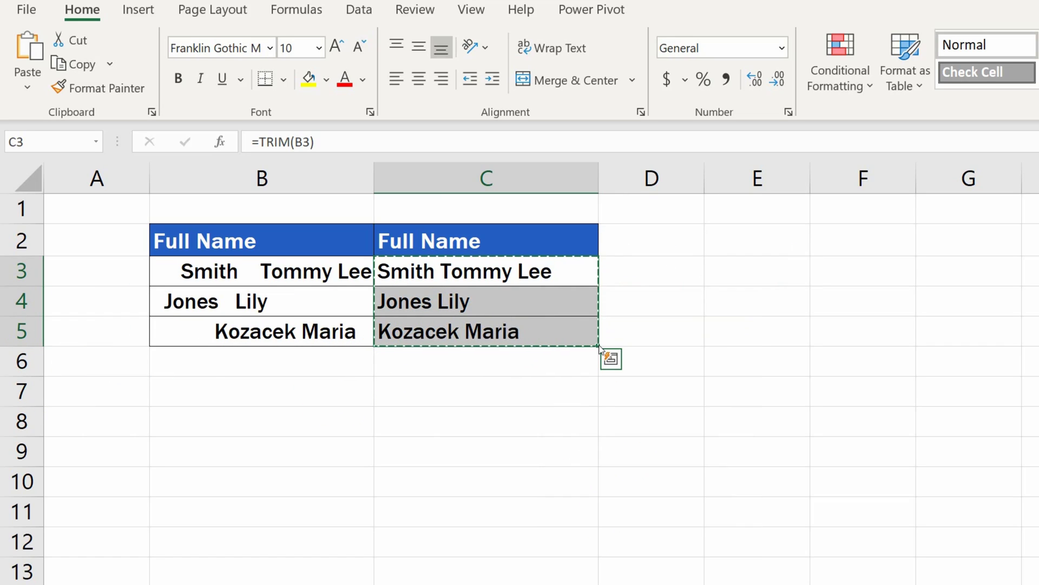
click(242, 273)
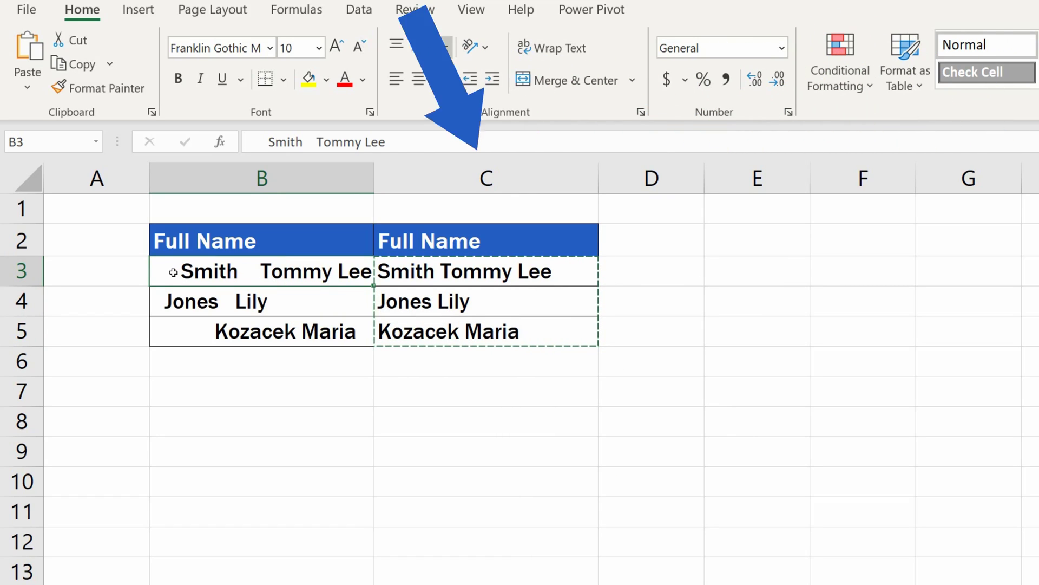
click(27, 90)
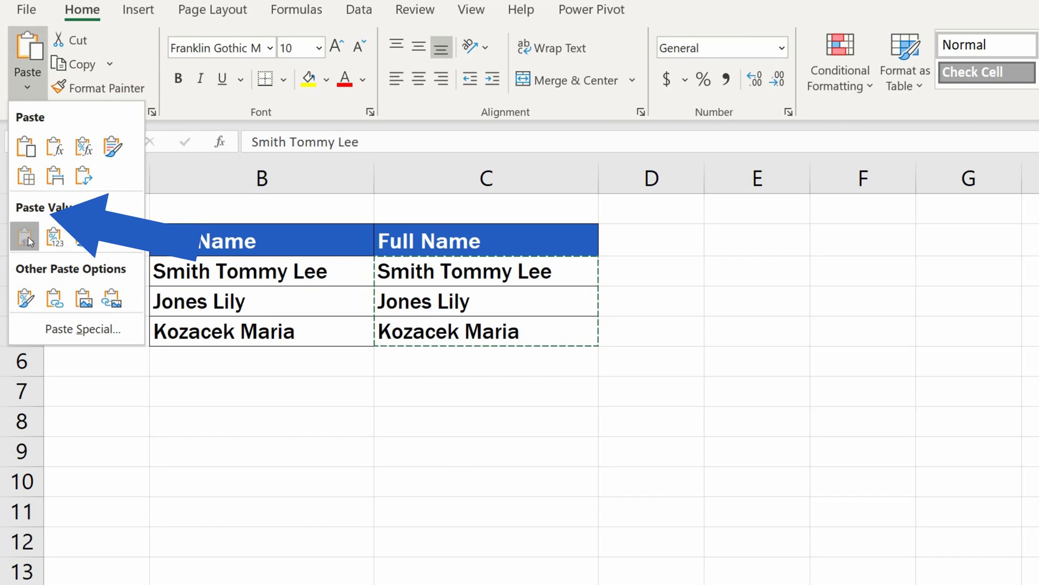
click(27, 237)
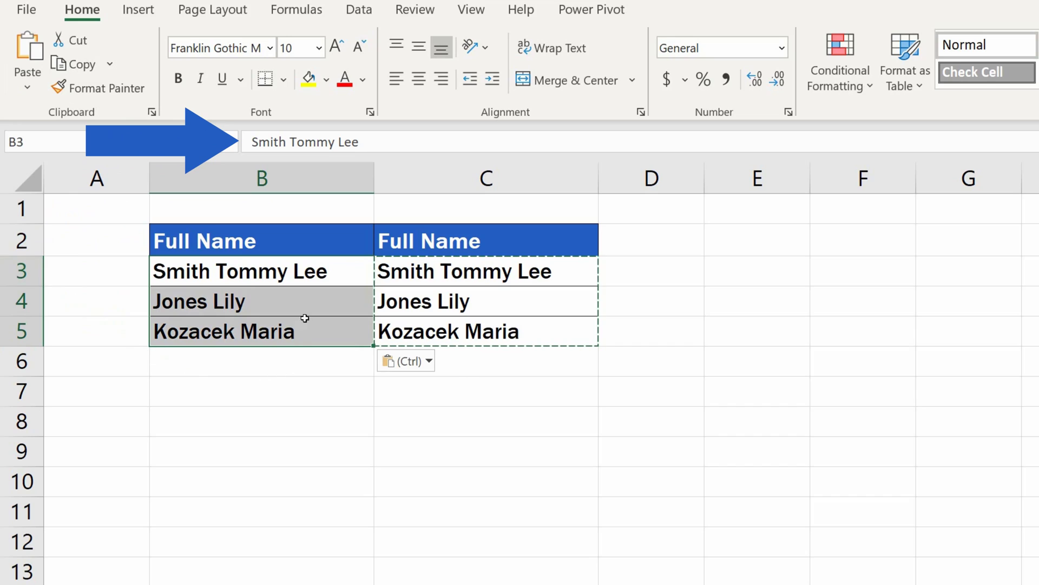
- Check that B3, B4 and B5 now hold plain text names
click(335, 276)
click(326, 301)
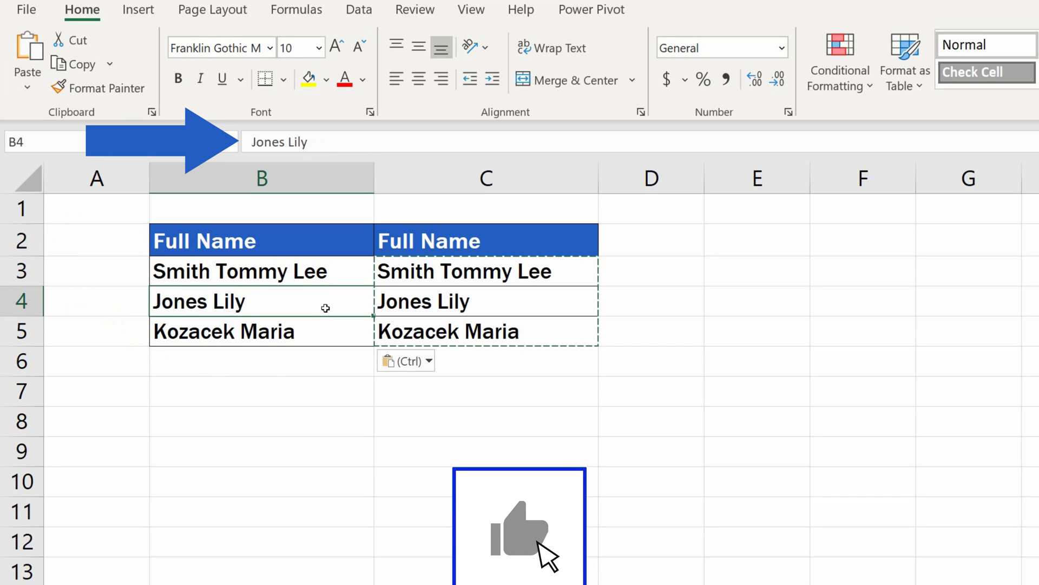
click(316, 333)
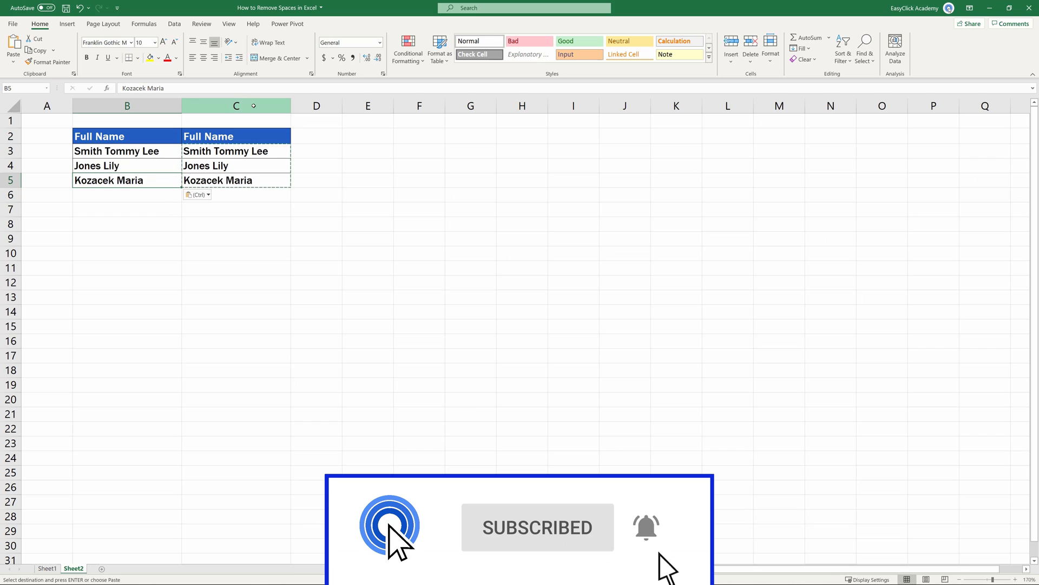
- Delete column C holding the TRIM helper formulas
click(249, 105)
right_click(253, 107)
click(290, 203)
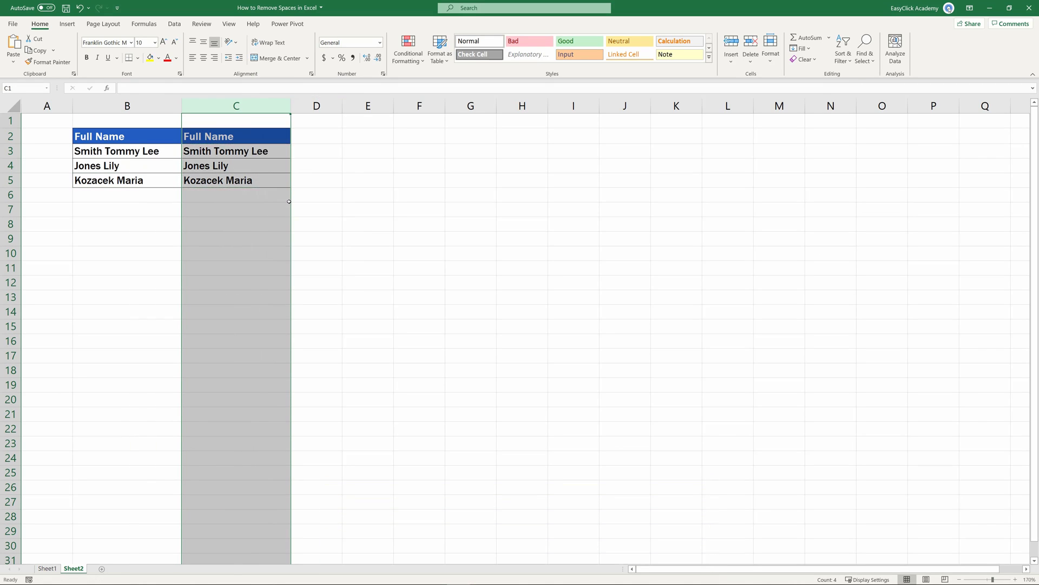
click(317, 212)
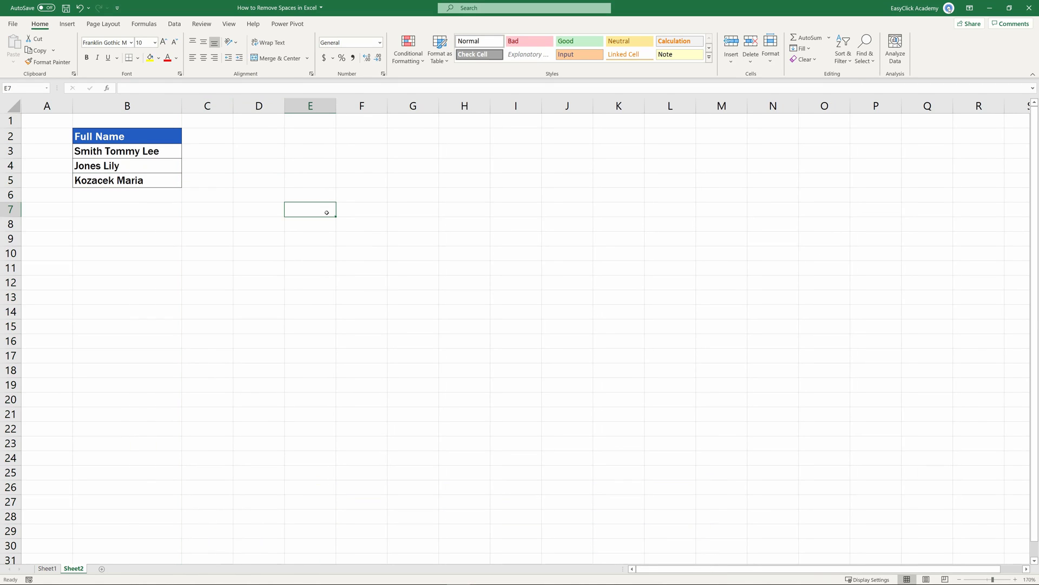